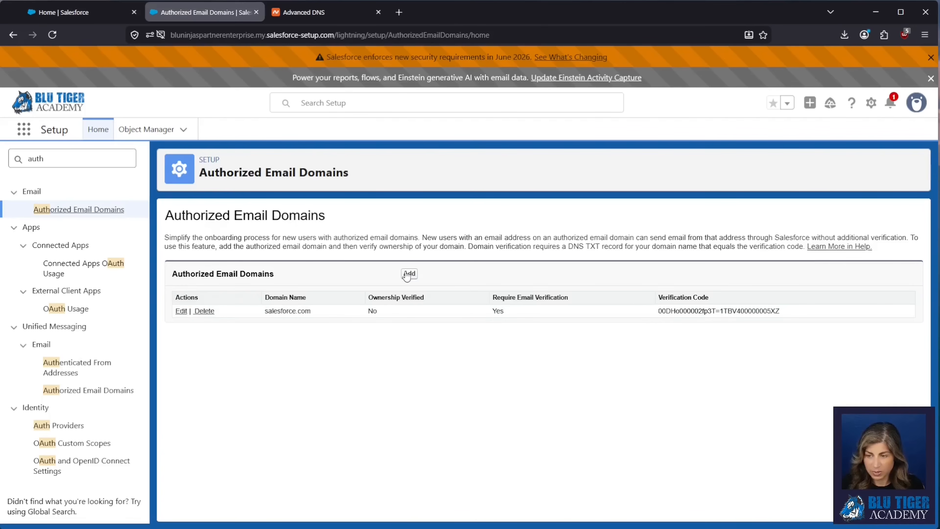
- Add blutigeracademy.com as an authorized email domain and save it
left_click(408, 273)
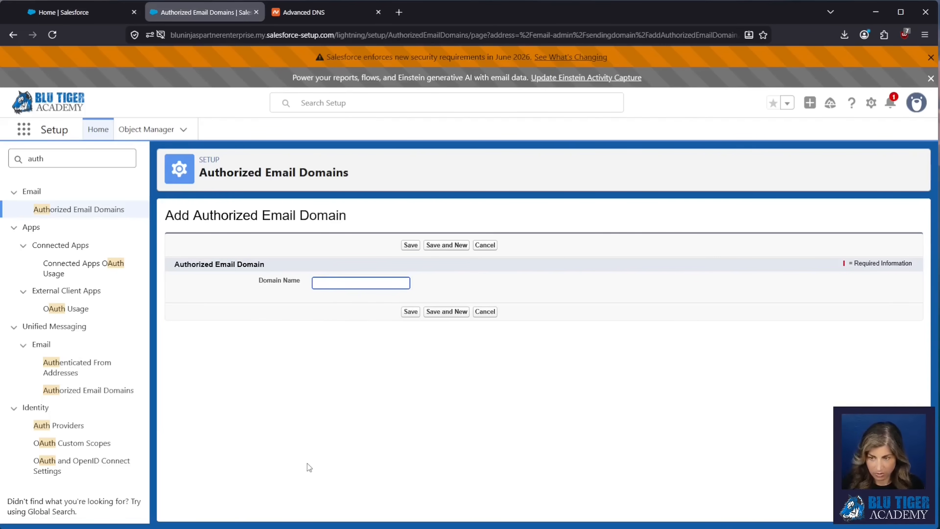
type("bluti")
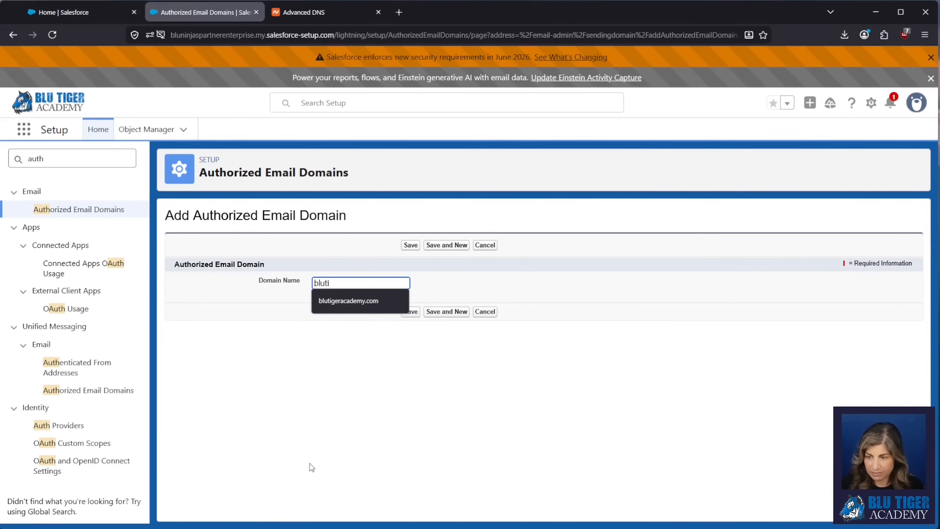
left_click(339, 310)
left_click(410, 244)
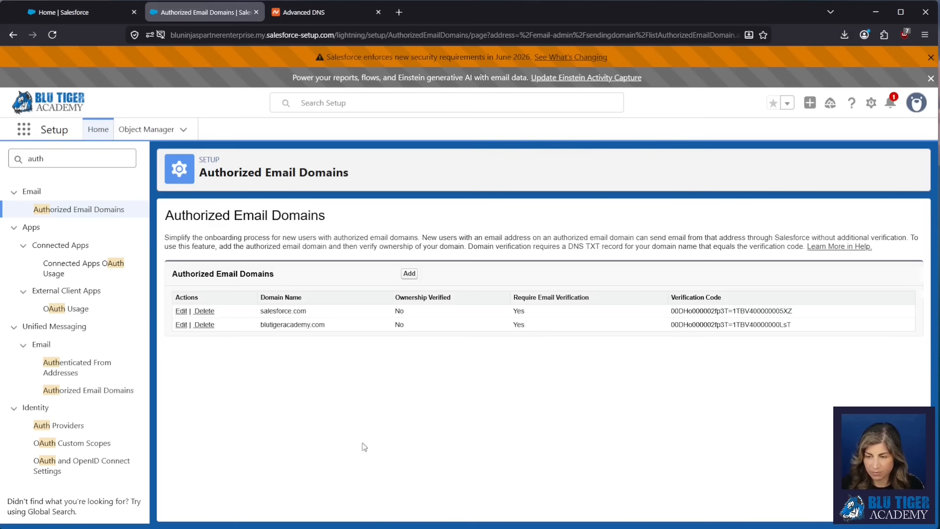
- Open the blutigeracademy.com domain for editing and examine its verification code and the domain options for the DNS TXT record
left_click_drag(795, 325, 651, 329)
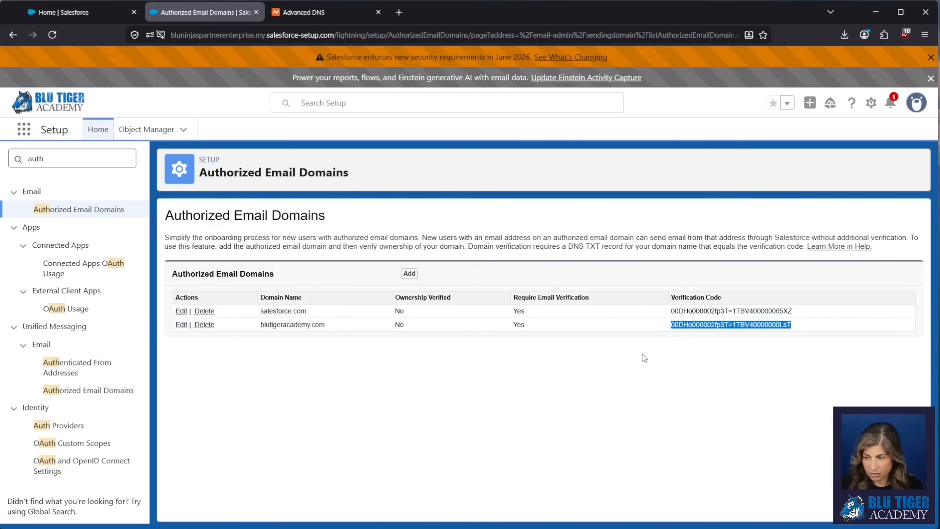
left_click(180, 325)
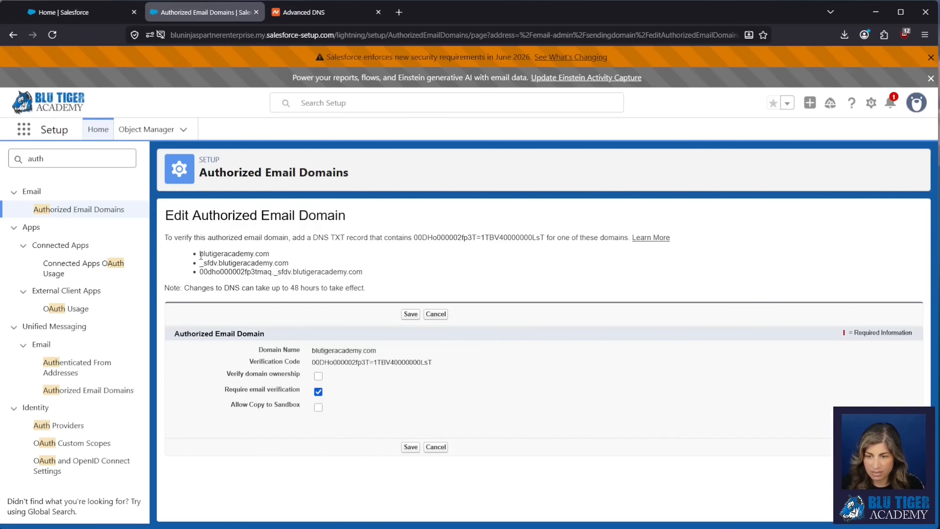
left_click_drag(200, 254, 362, 272)
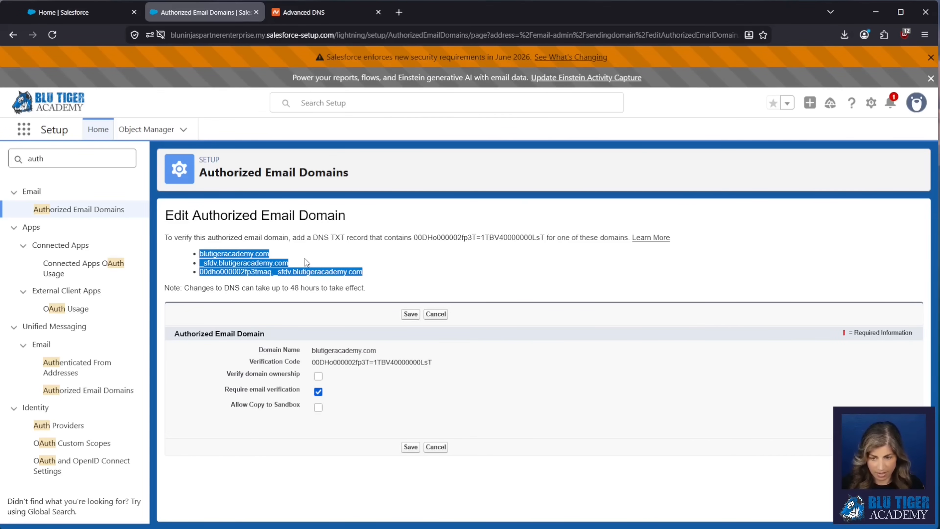
left_click(339, 263)
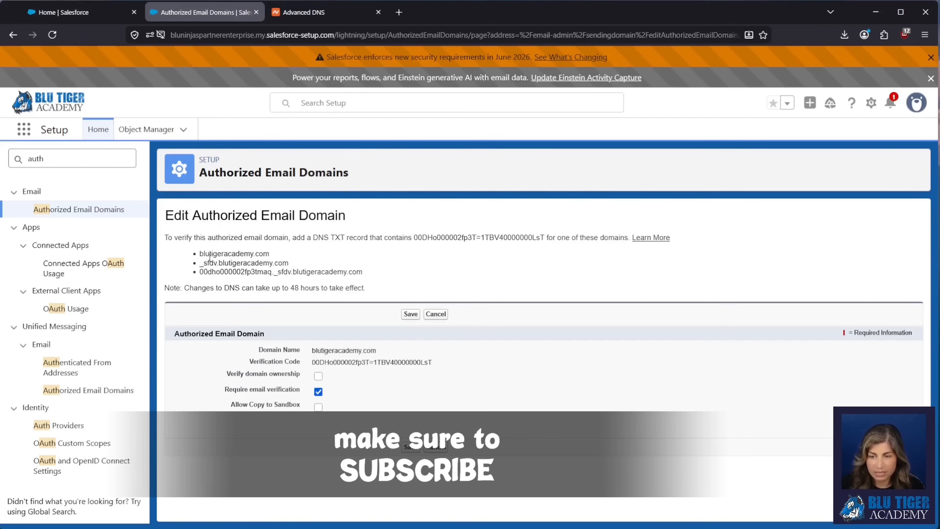
mouse_move(200, 254)
left_mouse_down()
mouse_move(316, 263)
mouse_move(200, 265)
left_mouse_up()
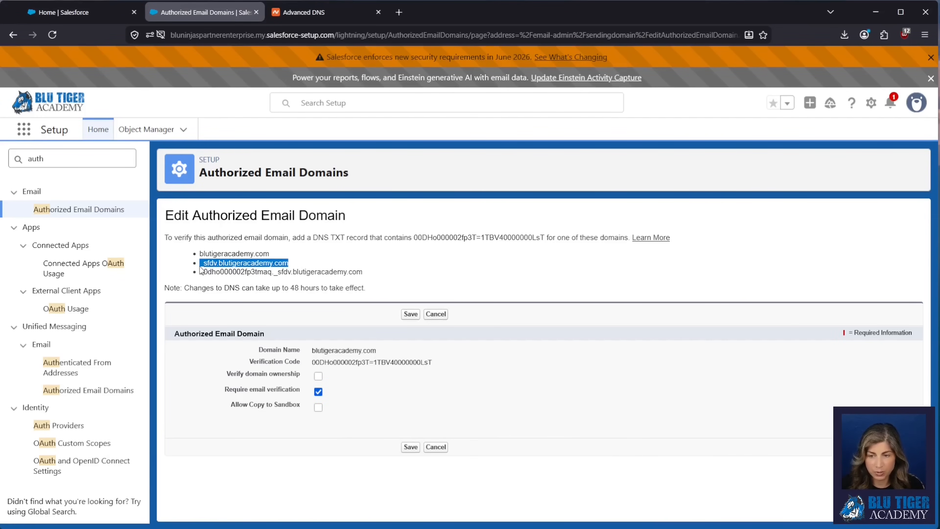
left_click(221, 266)
left_click_drag(221, 265, 199, 265)
left_click_drag(270, 255, 188, 255)
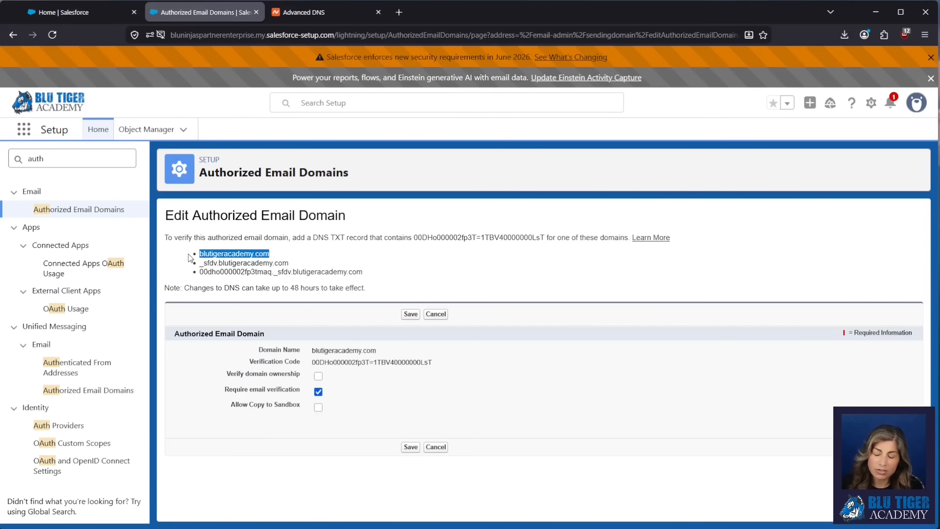
left_click_drag(291, 264, 213, 263)
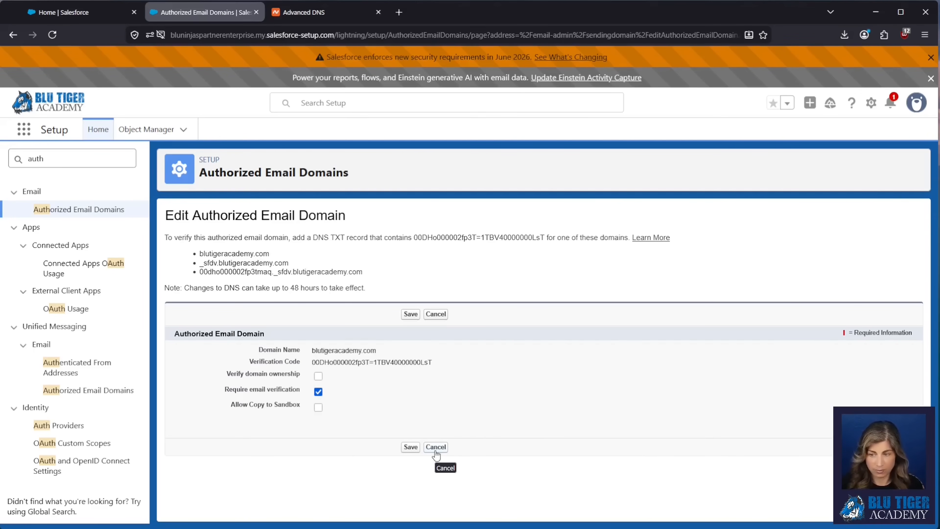
- Switch to Namecheap's Advanced DNS page and start a new host record of type TXT Record
left_click(325, 12)
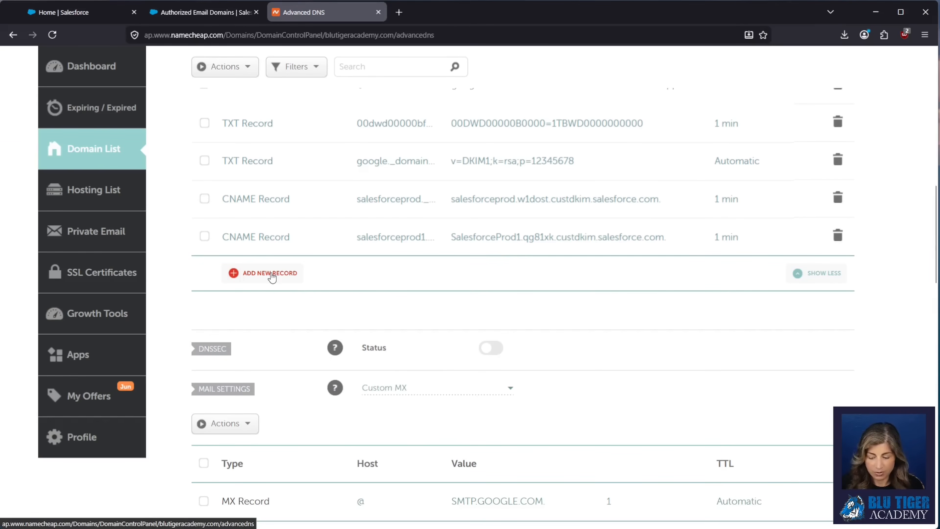
left_click(271, 273)
scroll(298, 304, "down", 1)
scroll(297, 304, "down", 3)
left_click(292, 319)
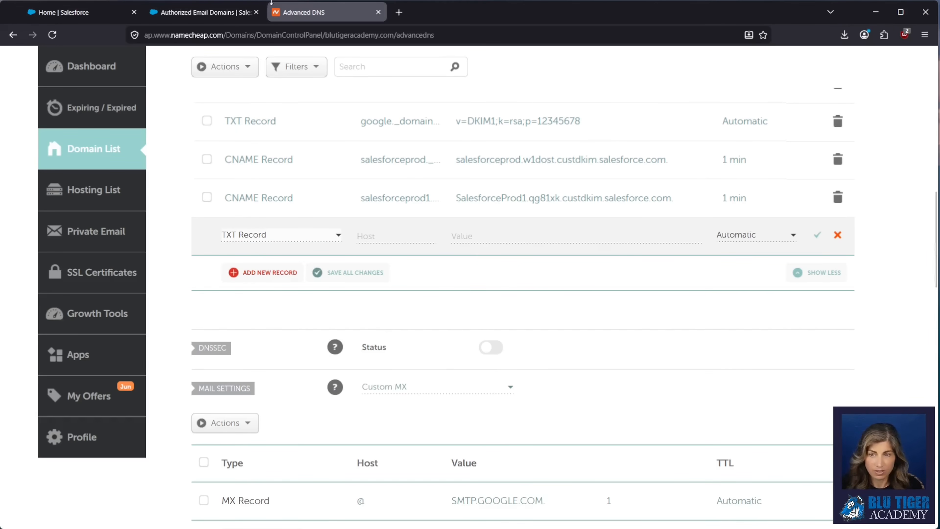
- Copy the _sfdv prefix from the Salesforce domain details and enter it as the new TXT record's host in Namecheap
left_click(203, 12)
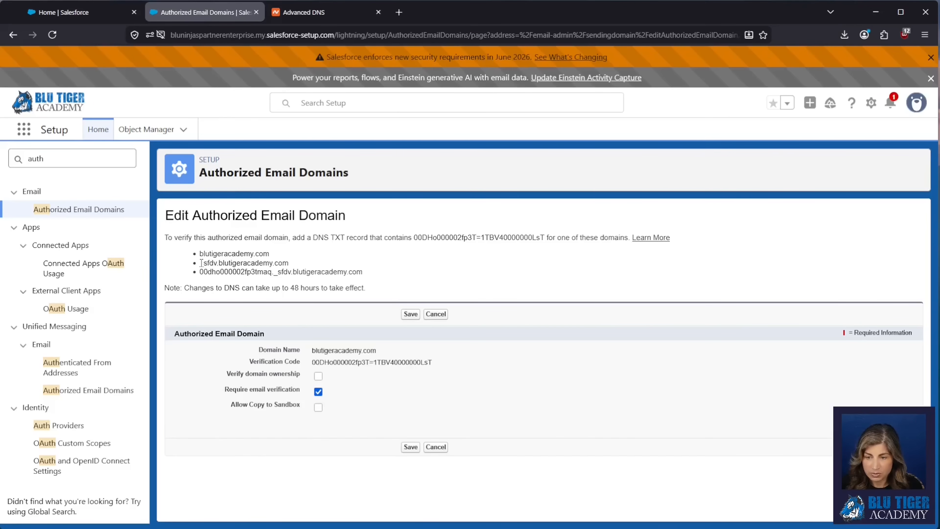
left_click_drag(200, 263, 218, 263)
key("ctrl+c")
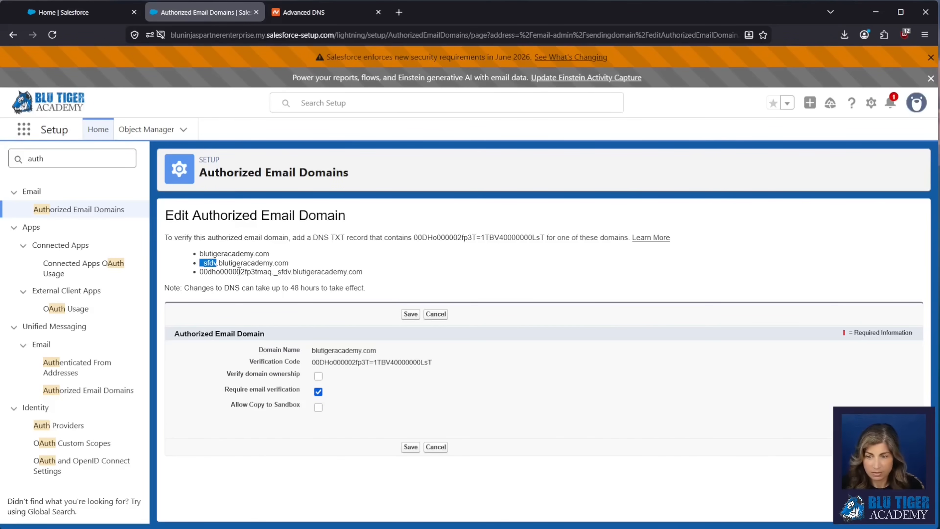
left_click(318, 20)
left_click(362, 237)
key("ctrl+v")
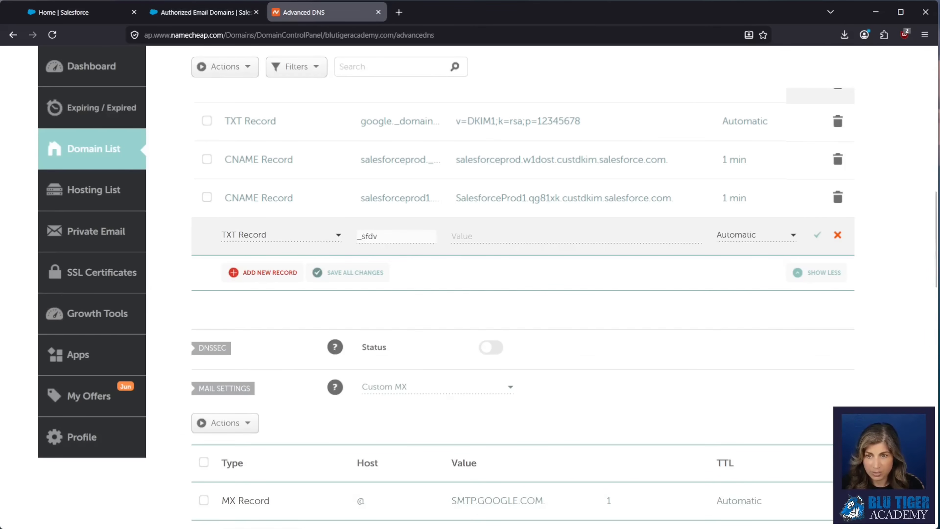
- Copy the domain's verification code from Salesforce and paste it as the value of the new TXT record in Namecheap
left_click(203, 13)
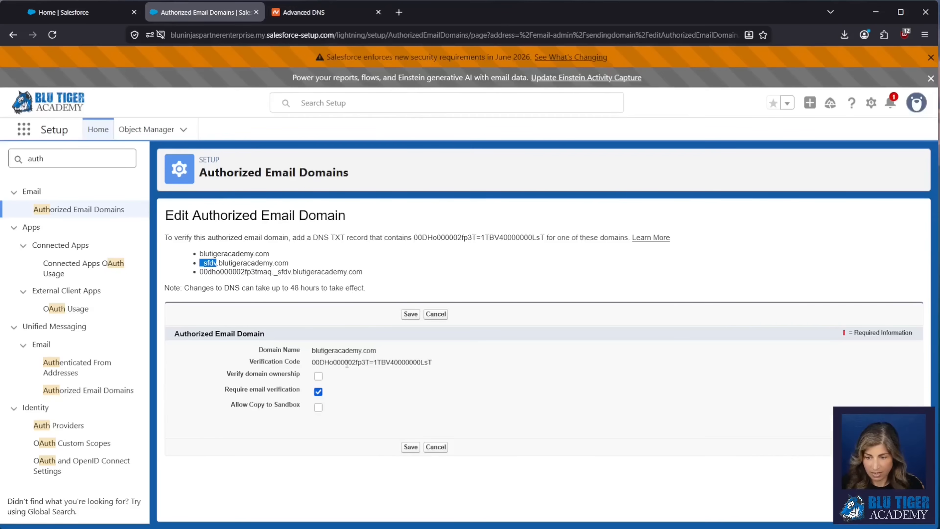
left_click_drag(313, 363, 437, 367)
key("ctrl+c")
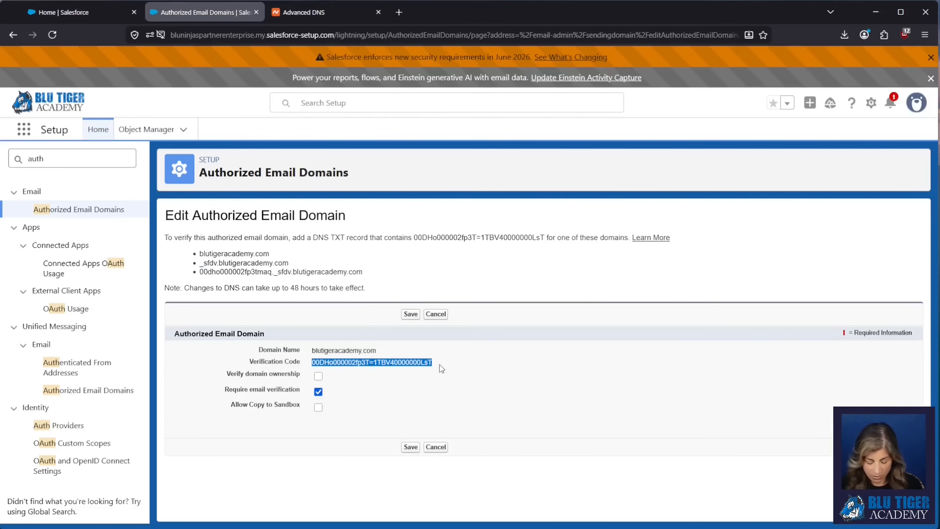
left_click(304, 12)
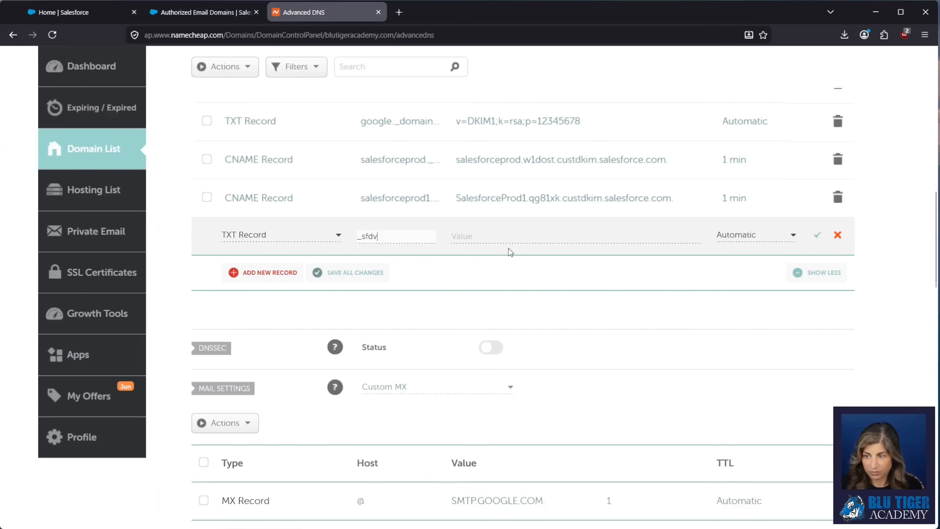
left_click(518, 236)
key("ctrl+v")
- Set the new TXT record's TTL to 1 min and save the record
left_click(754, 235)
left_click(766, 340)
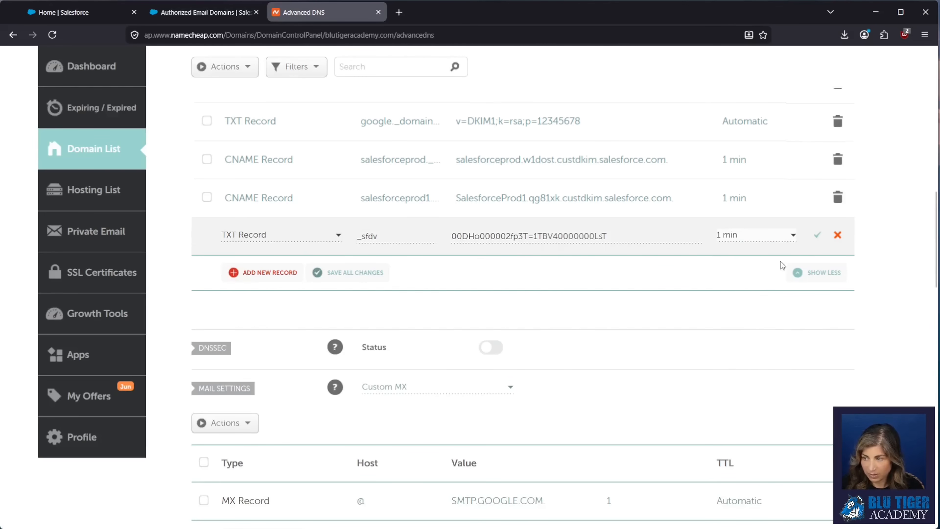
left_click(816, 237)
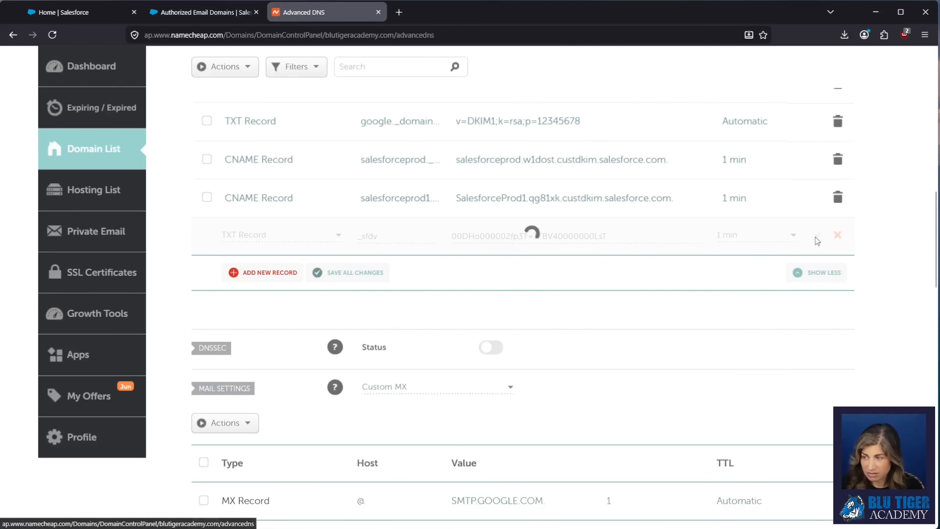
- Back in Salesforce, enable Verify domain ownership for blutigeracademy.com, save until it is accepted, and check the domain's Ownership Verified status
left_click(204, 12)
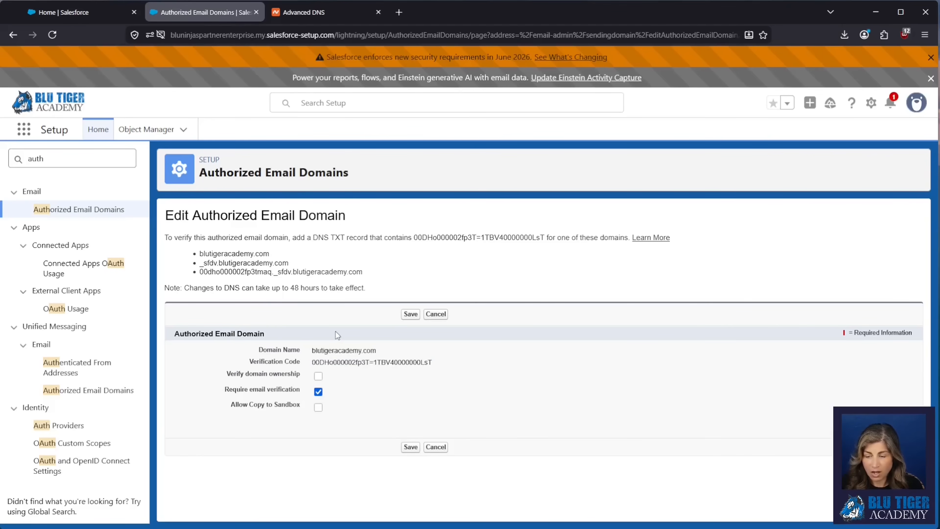
left_click(319, 377)
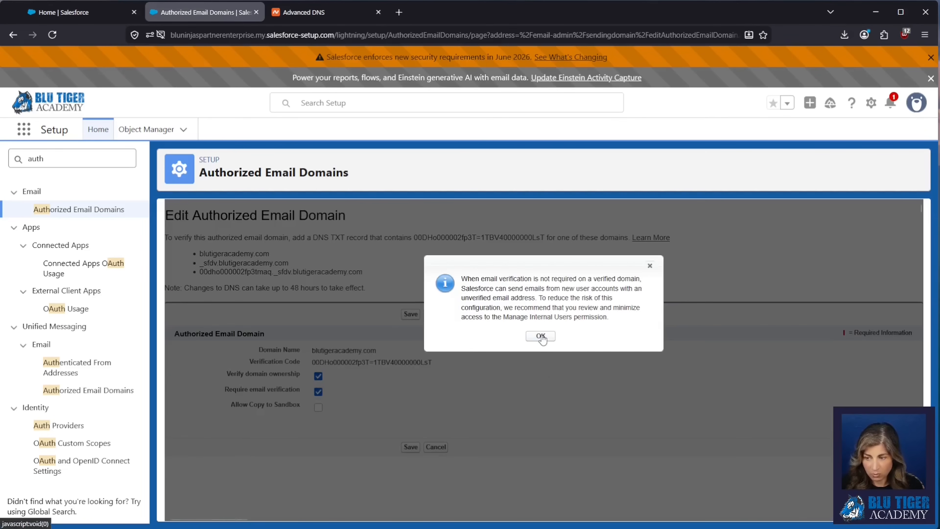
left_click(540, 336)
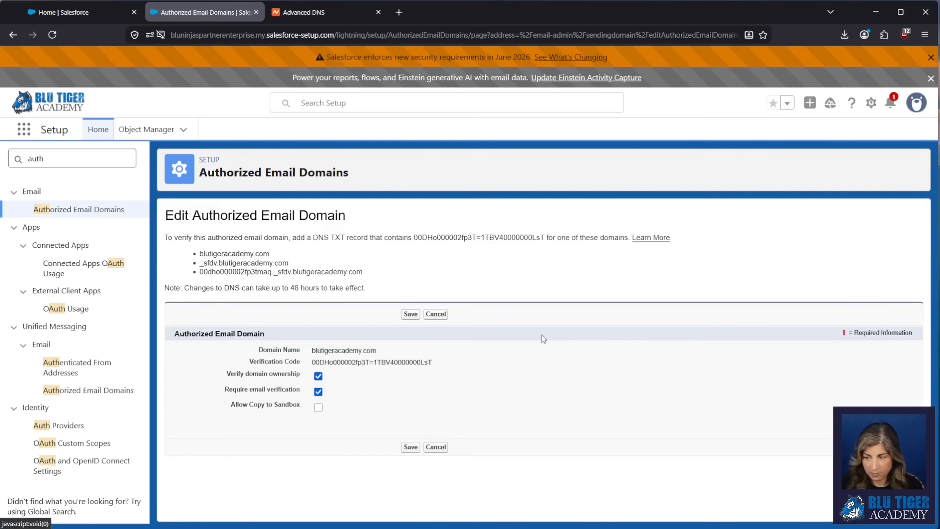
left_click(409, 321)
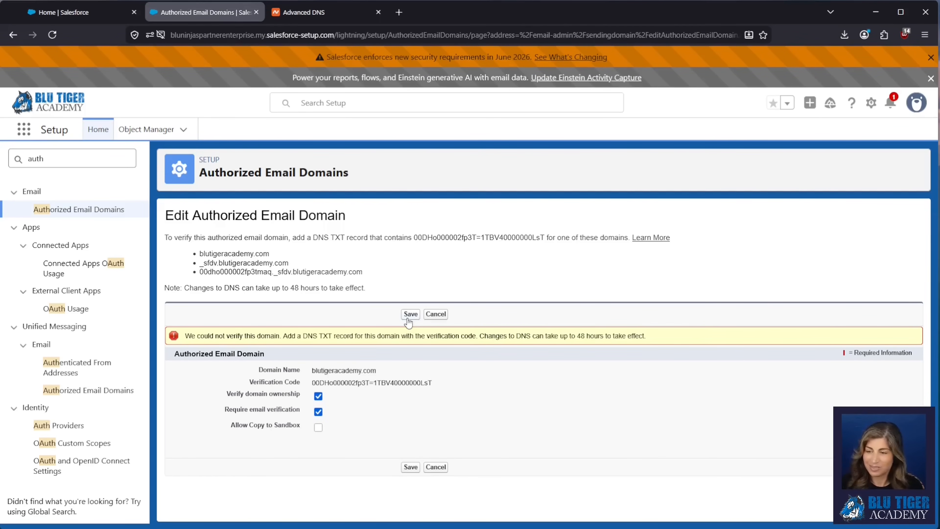
left_click(410, 314)
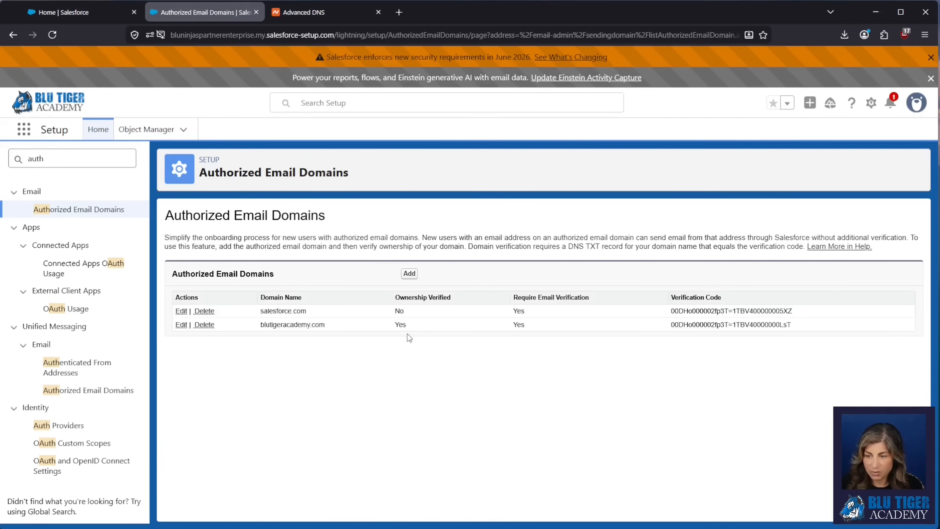
left_click_drag(407, 326, 390, 326)
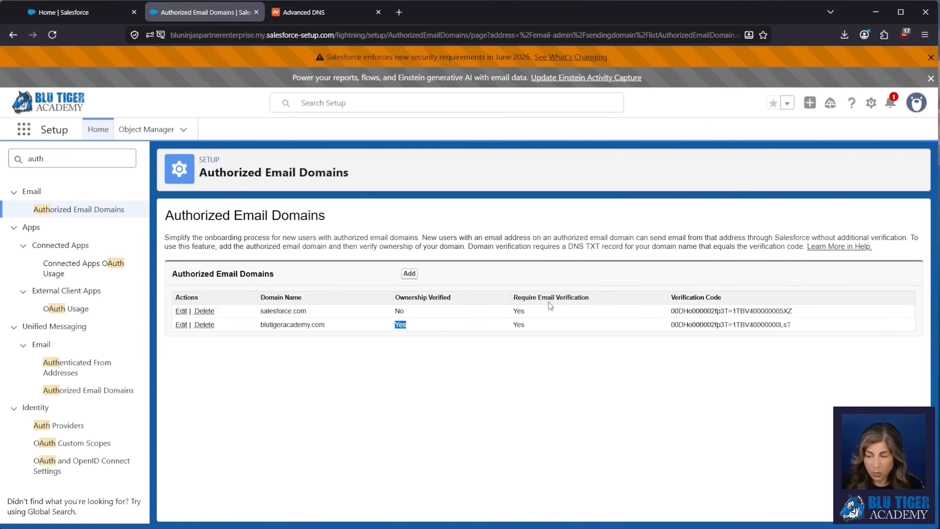
- Enable Allow Copy to Sandbox for the blutigeracademy.com domain and save
left_click(181, 325)
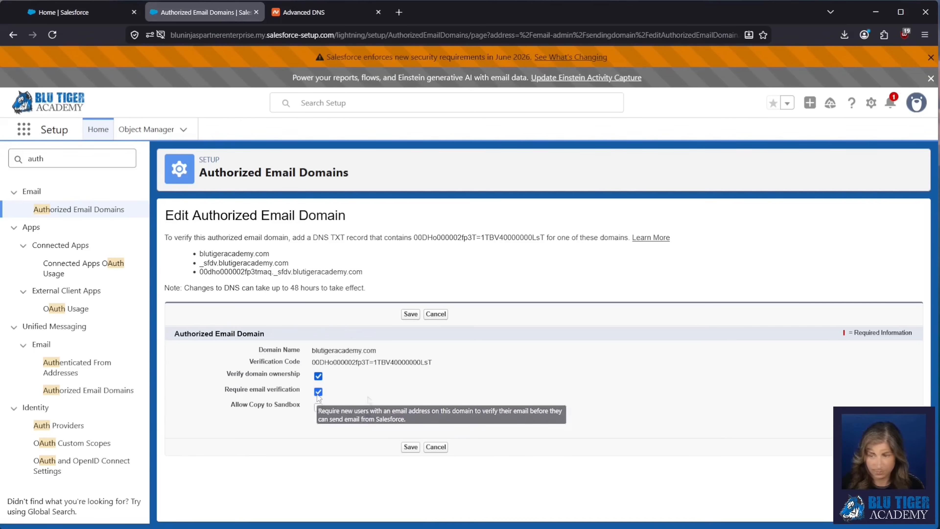
left_click(319, 407)
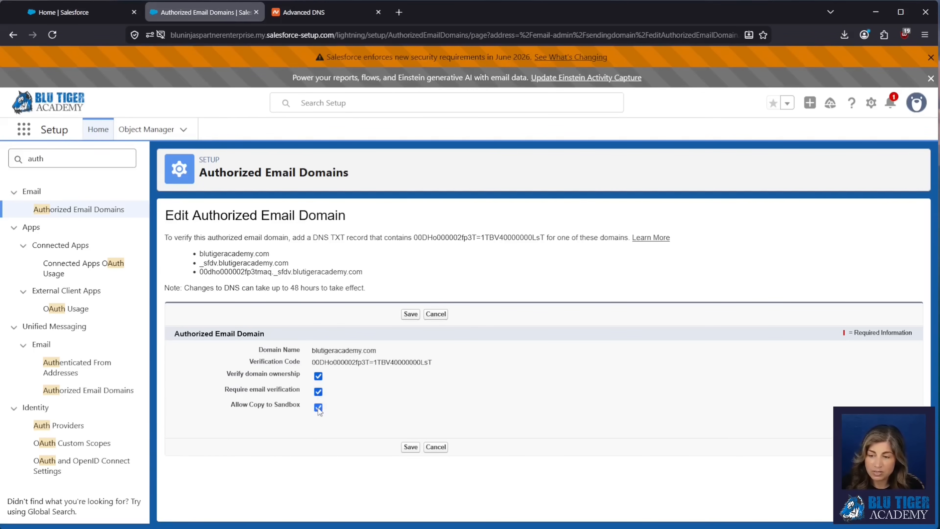
left_click(410, 314)
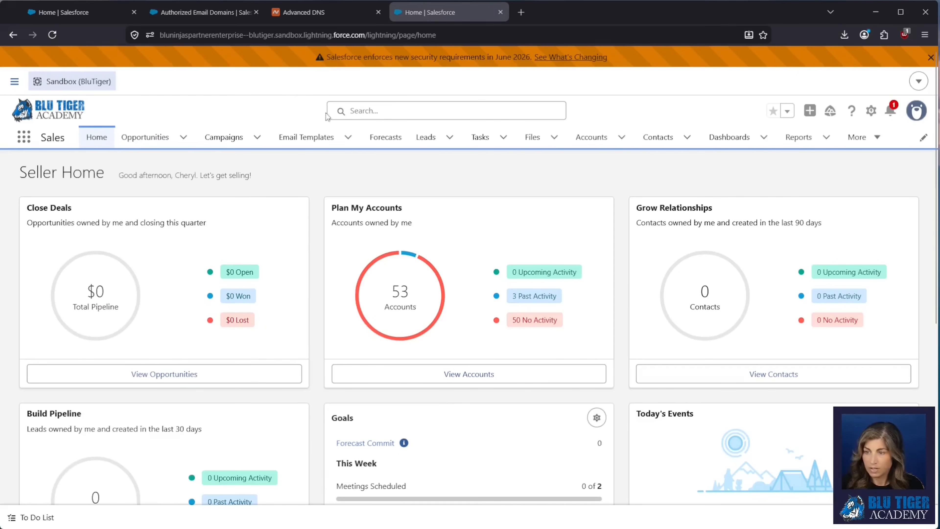
- In the BluTiger sandbox's Setup, find Authorized Email Domains and import the domain from production
left_click(870, 111)
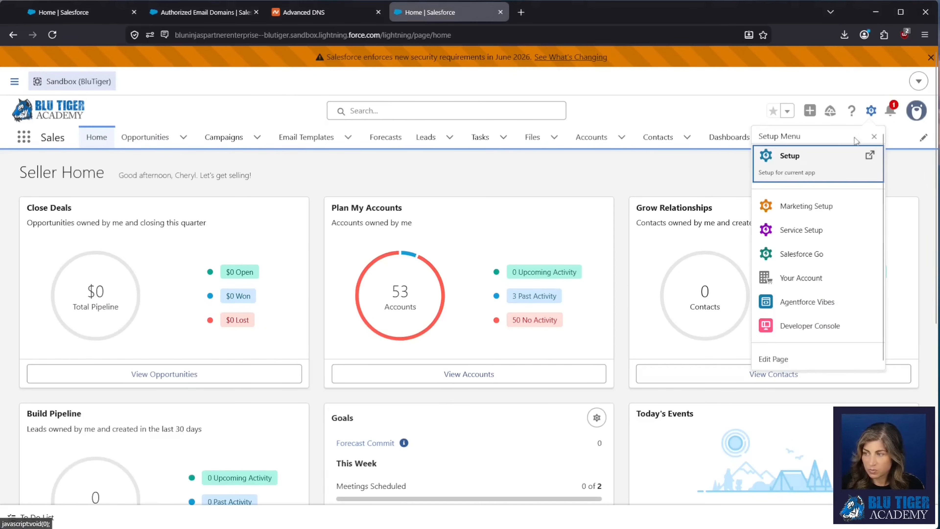
left_click(801, 166)
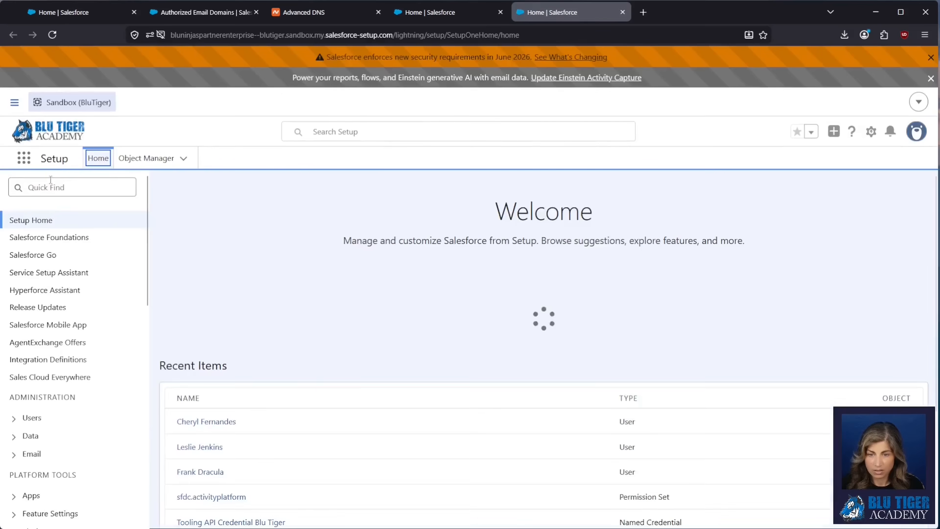
left_click(50, 181)
type("authori")
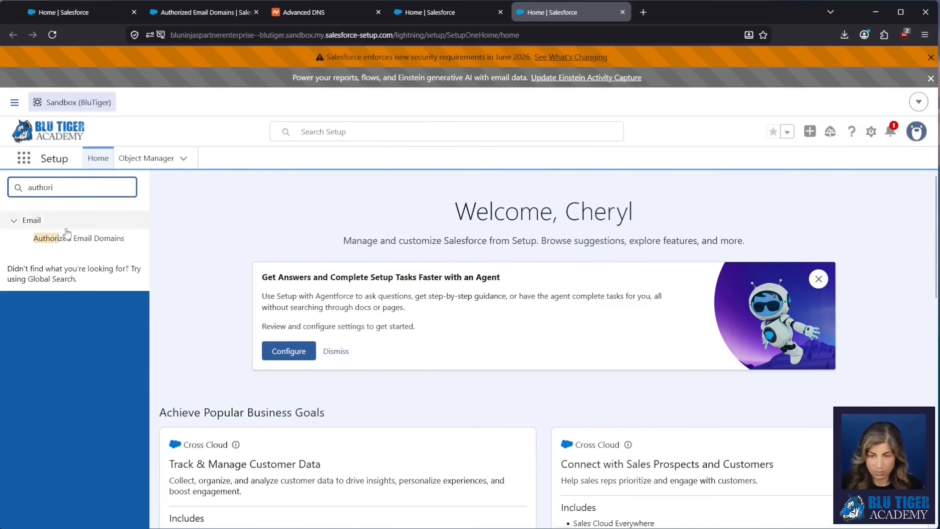
left_click(66, 237)
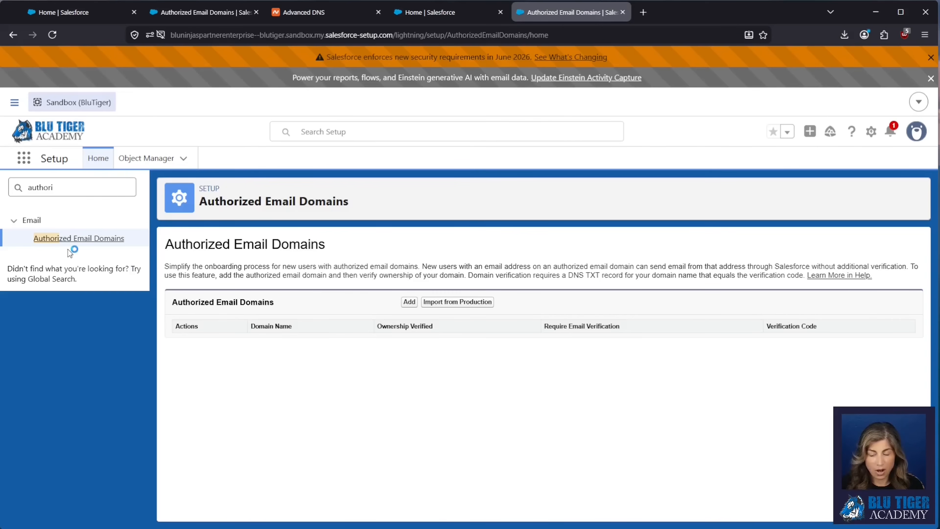
left_click(461, 302)
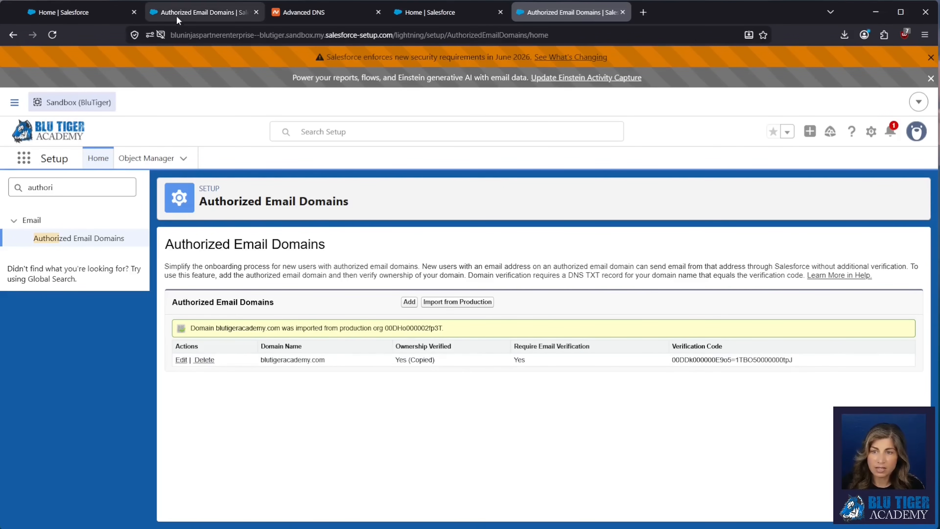
- Switch to the production org's Setup and open the Deliverability settings
left_click(185, 13)
left_click_drag(82, 164, 4, 161)
type("deliver")
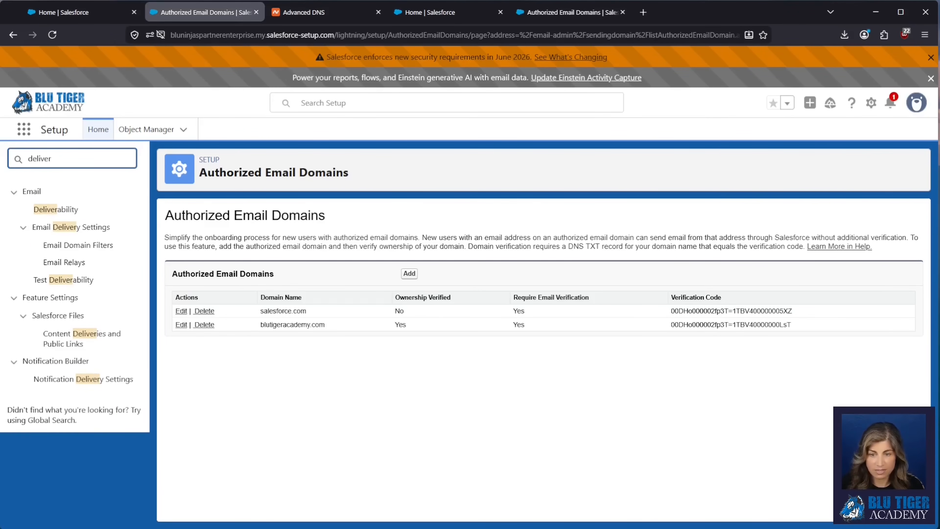
left_click(41, 214)
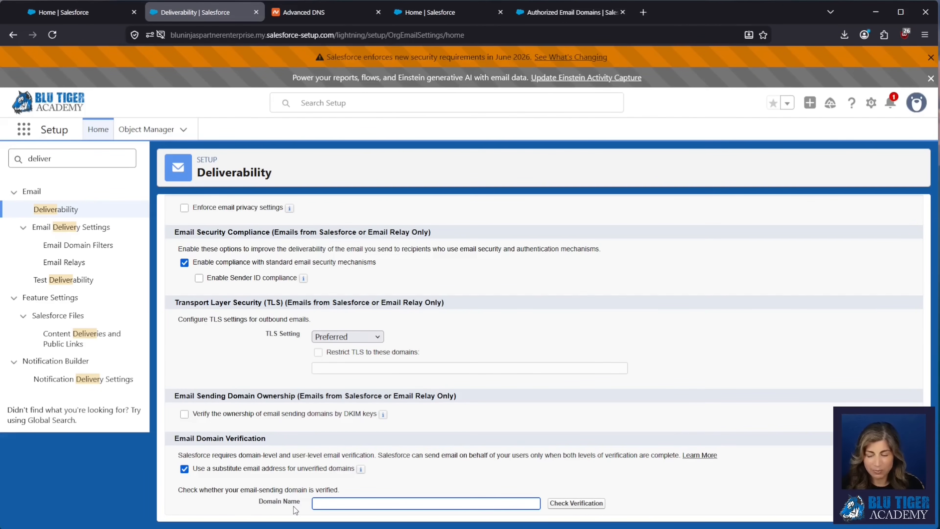
- Check whether the email-sending domain blutigeracademy.com is verified, and review its verification method
type("blutigera")
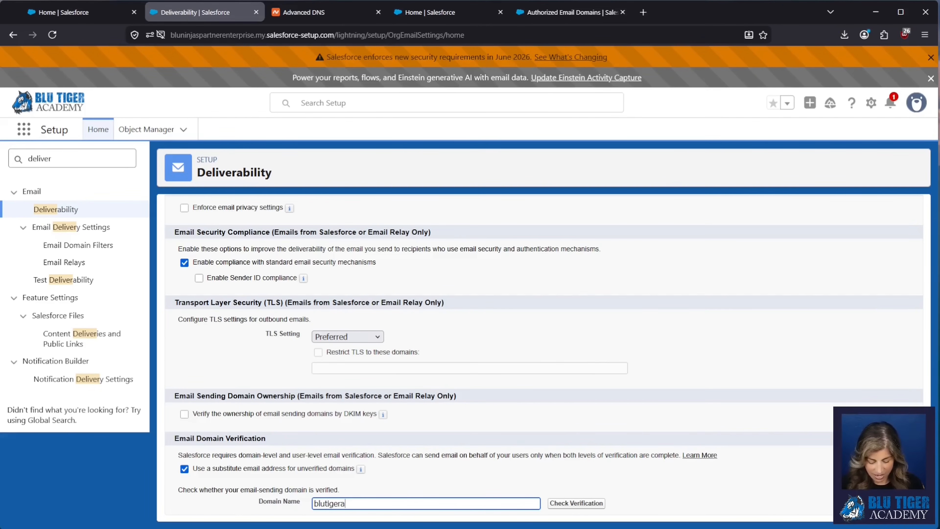
type("cademy.com")
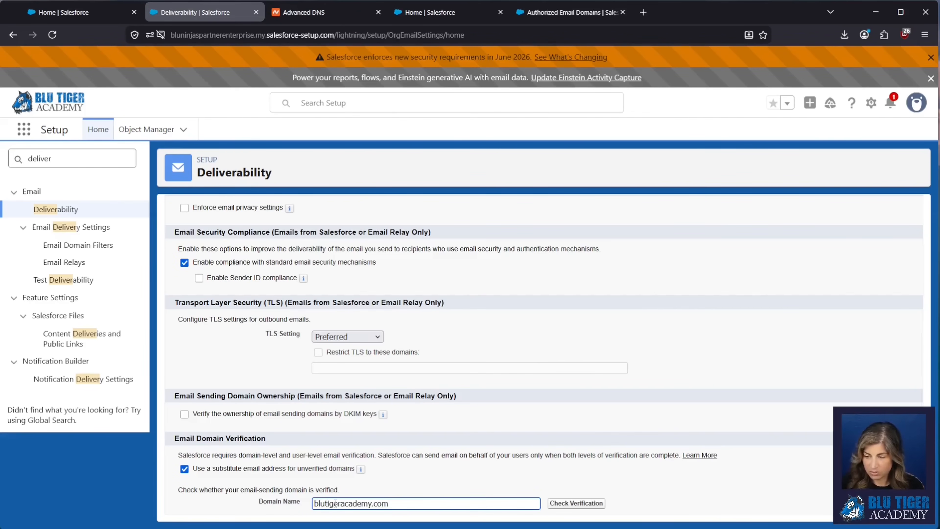
left_click(552, 504)
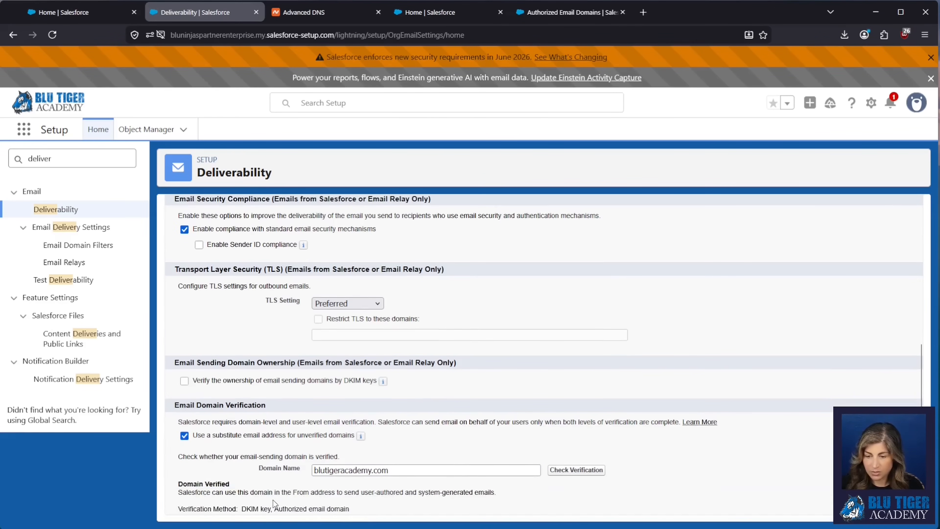
left_click_drag(178, 509, 358, 515)
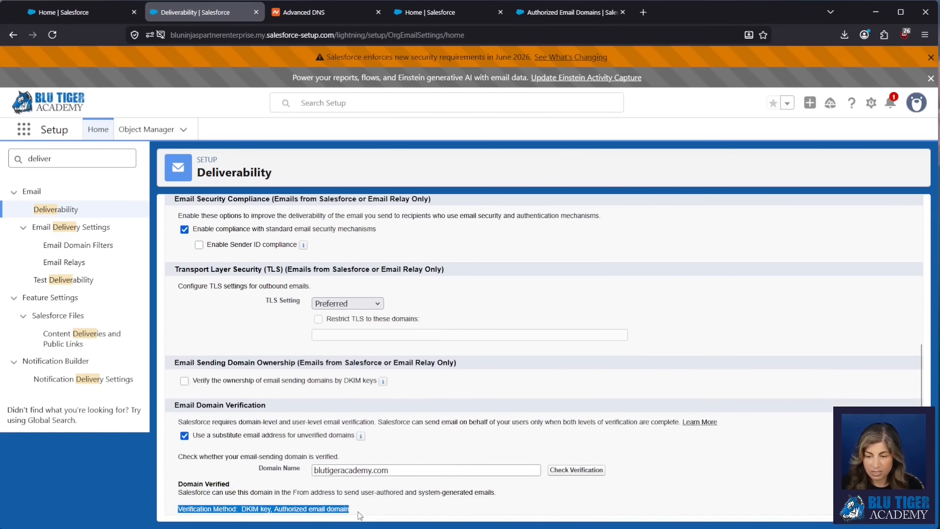
left_click(366, 516)
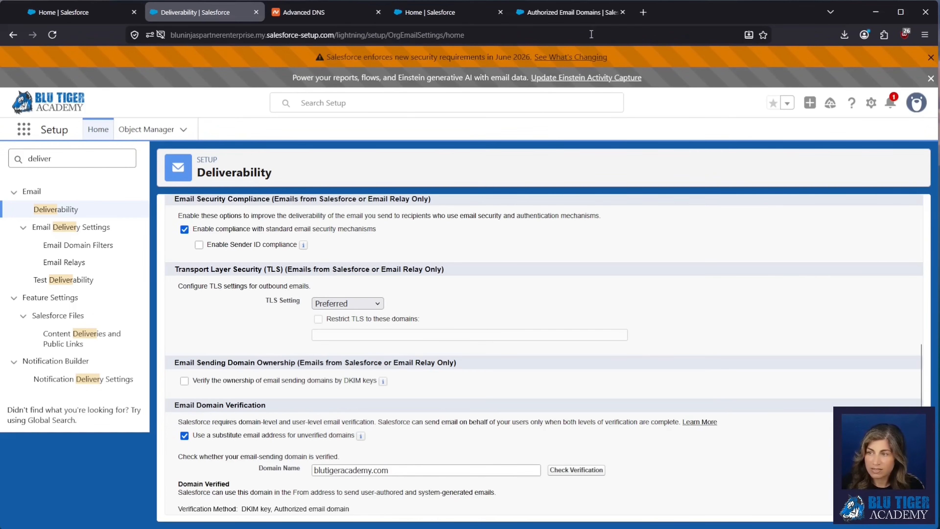
- Return to the BluTiger sandbox's Authorized Email Domains page
left_click(569, 13)
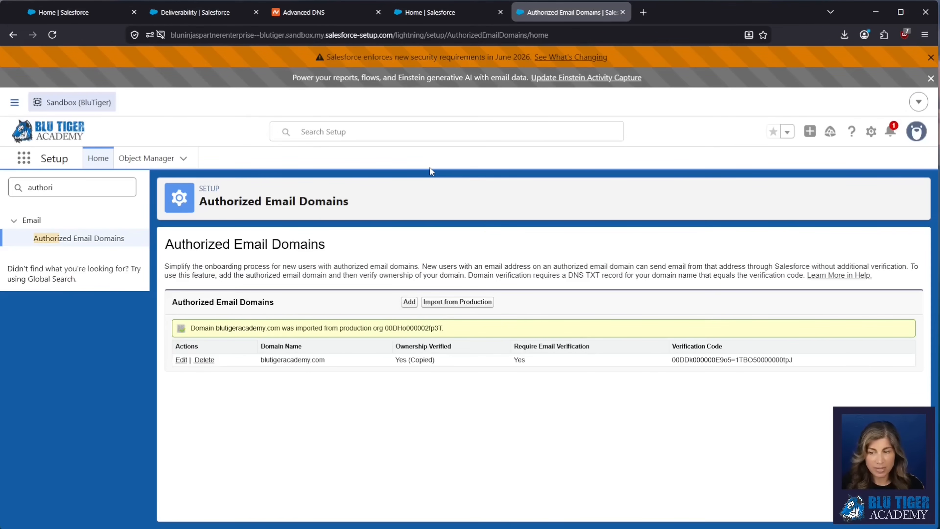